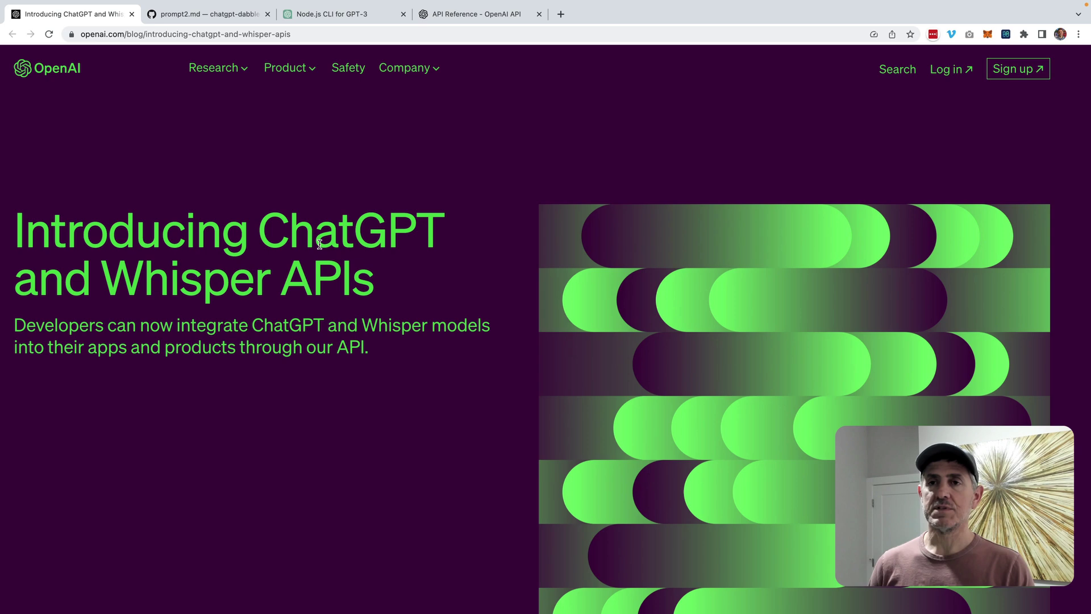
- Select all of the Node.js command line app prompt in prompt2.md
click(204, 14)
click(492, 246)
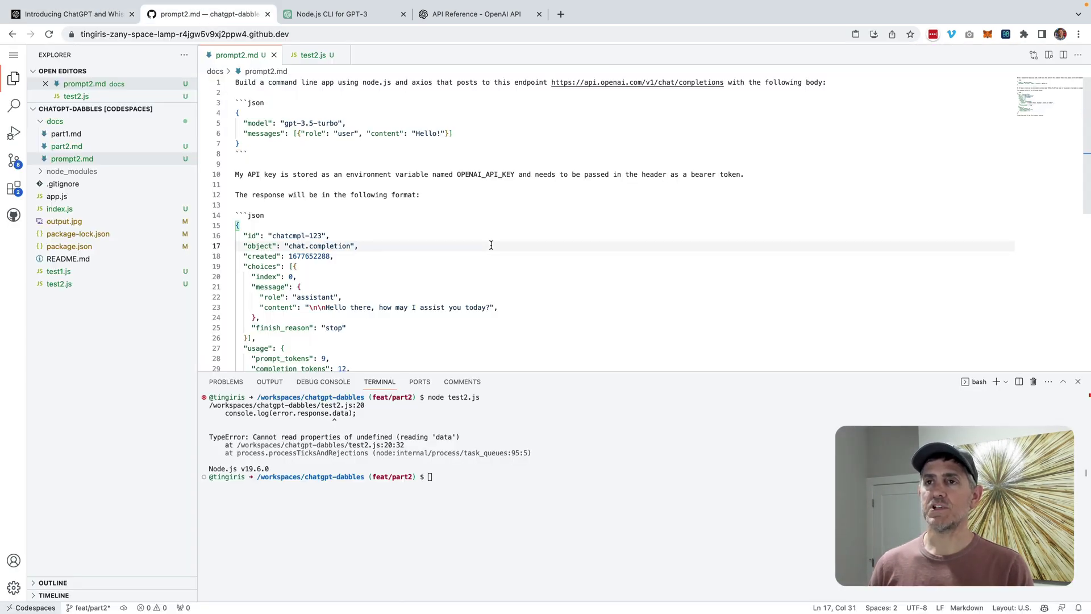
key(ctrl+a)
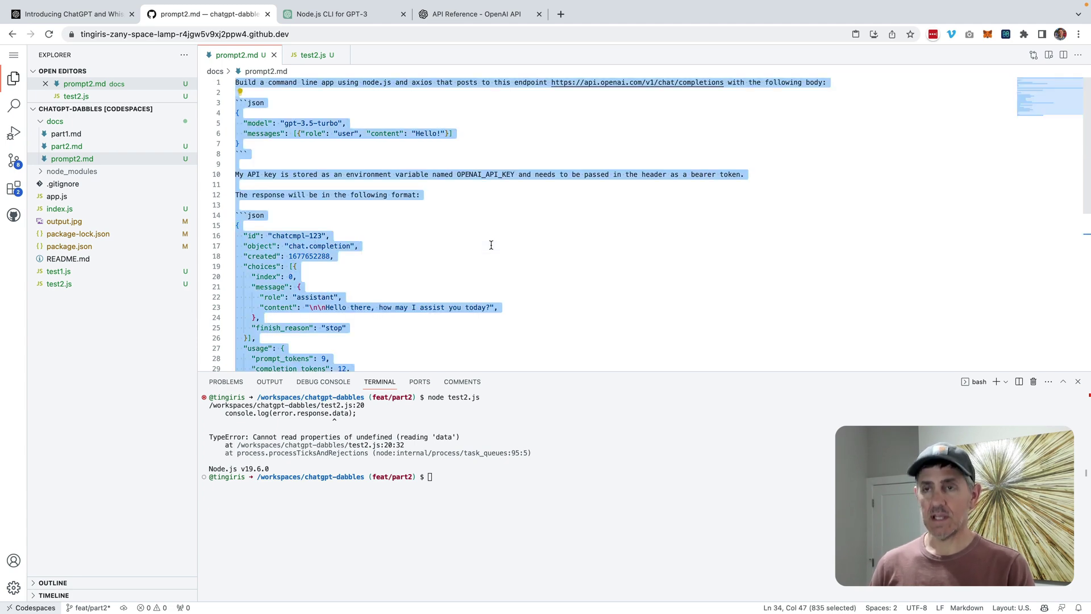
- Send the prompt2.md API prompt in a new ChatGPT chat and copy the generated axios script
click(337, 14)
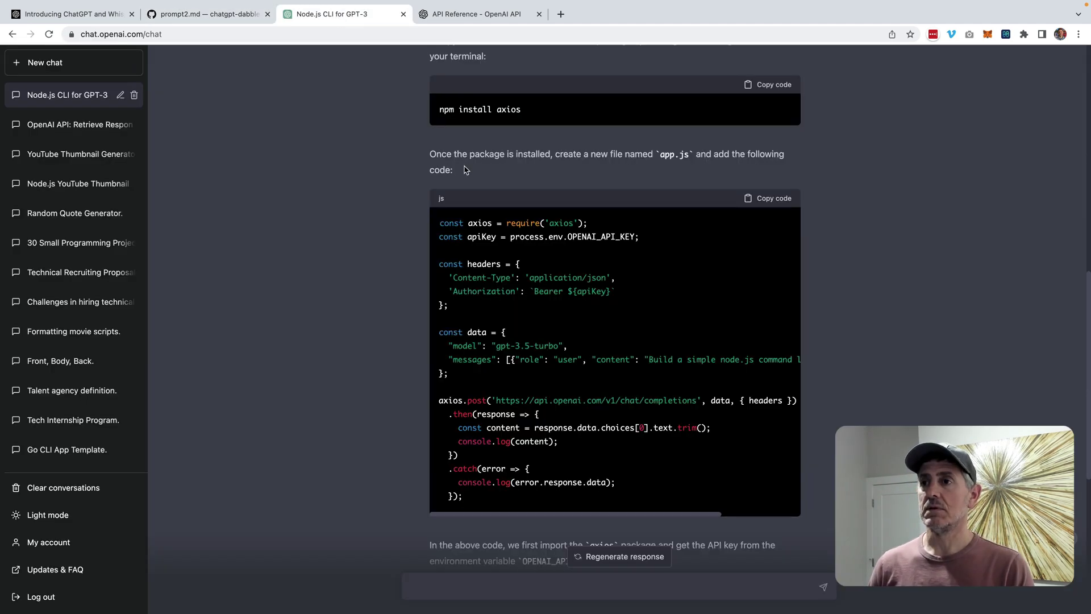
click(82, 67)
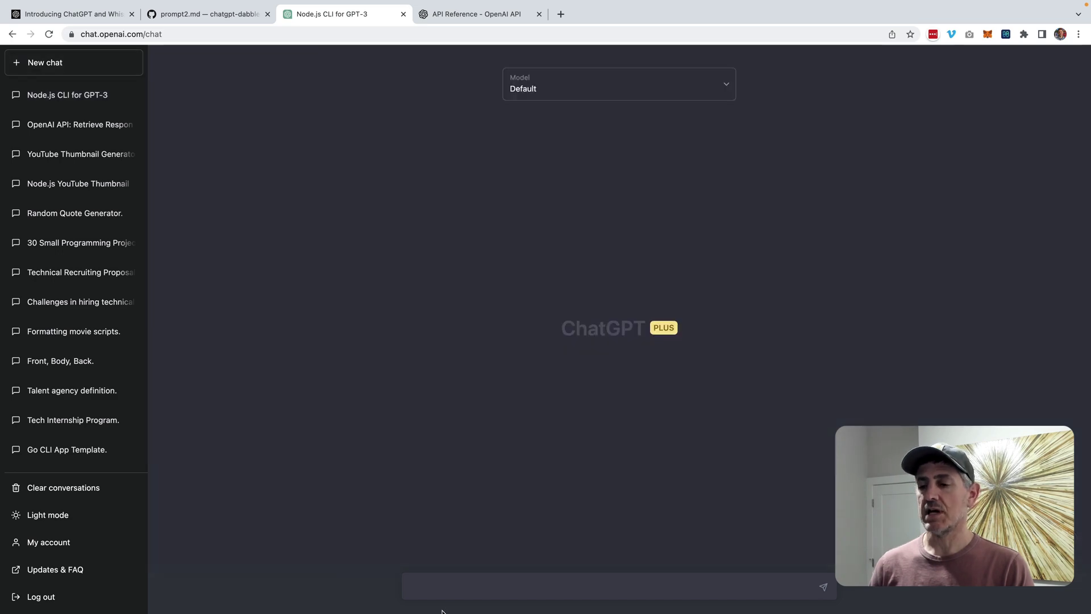
click(448, 587)
key(ctrl+v)
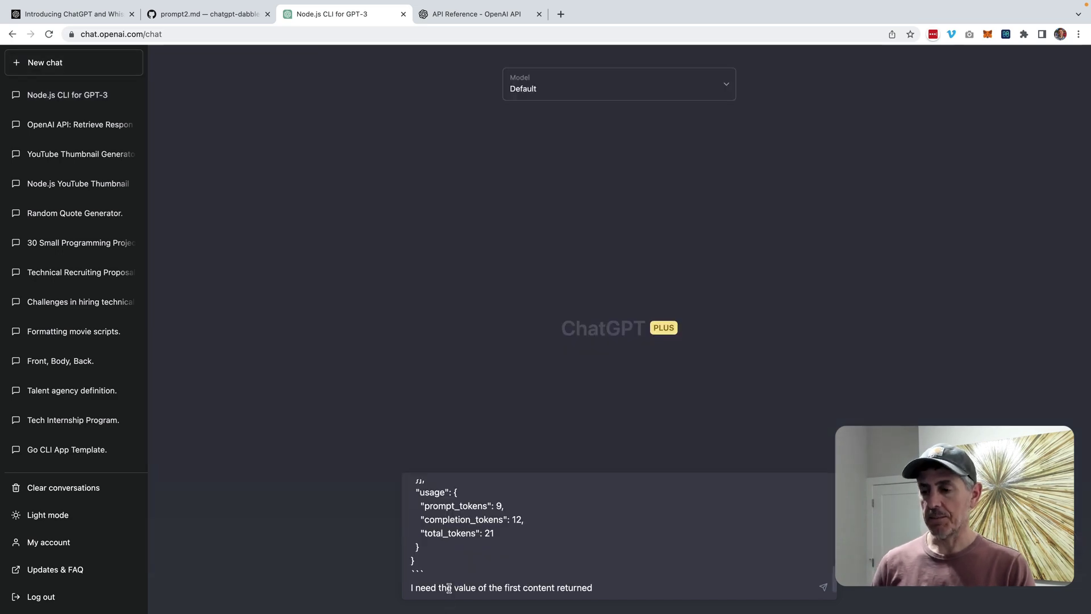
key(Return)
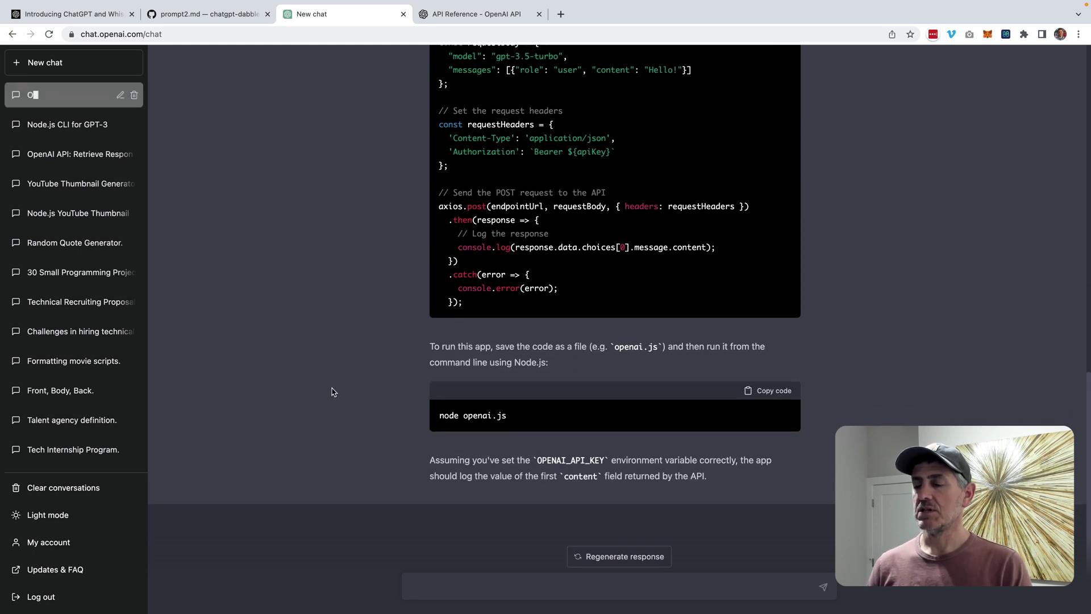
scroll(332, 392, up, 5)
scroll(331, 391, up, 3)
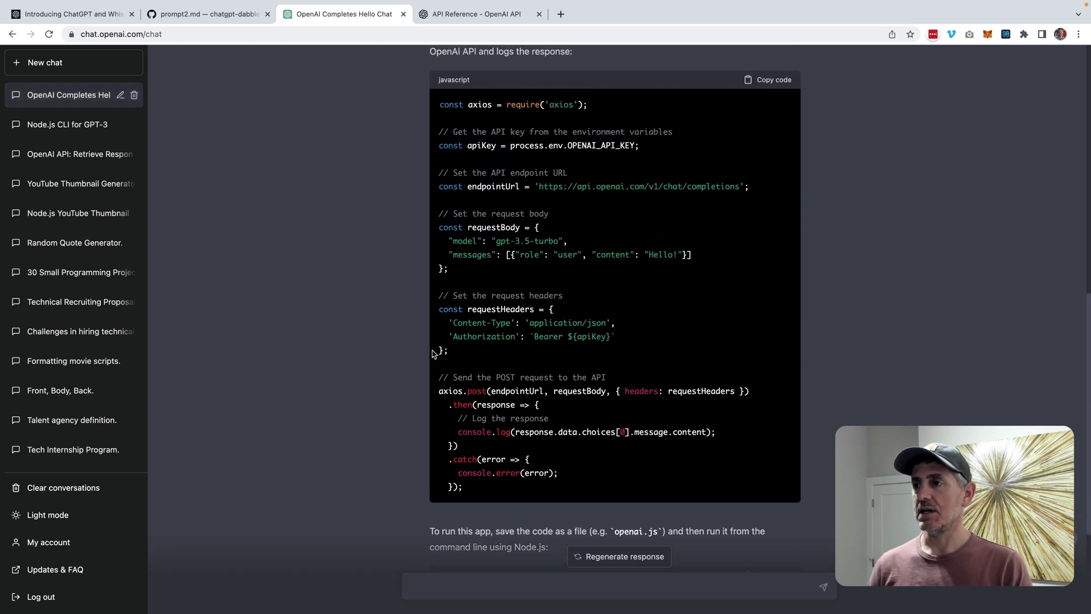
click(767, 79)
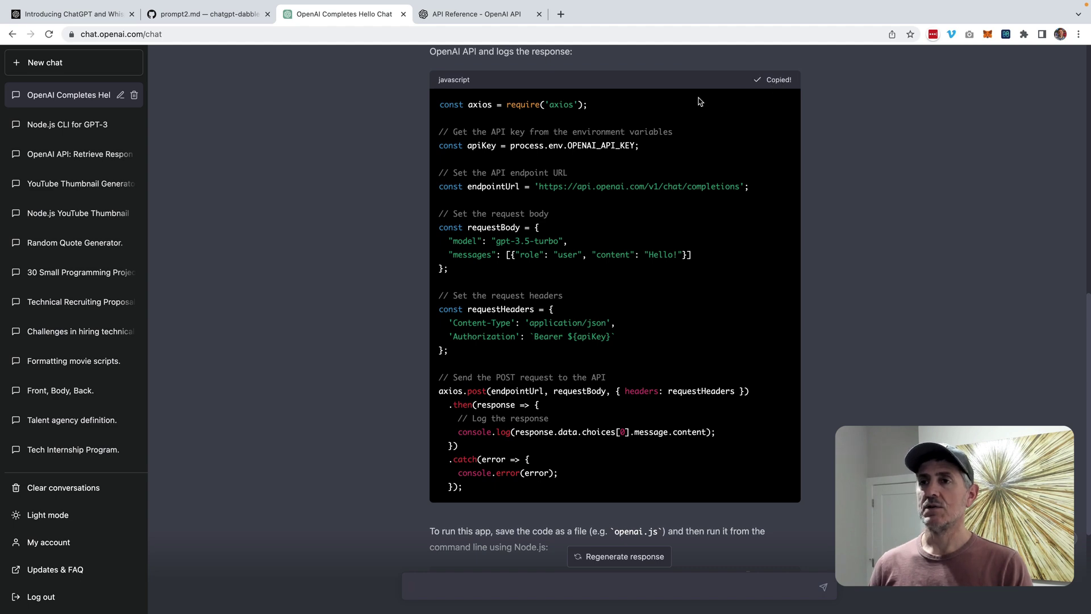
- Paste the generated code into test2.js and run it with node test2.js
click(199, 19)
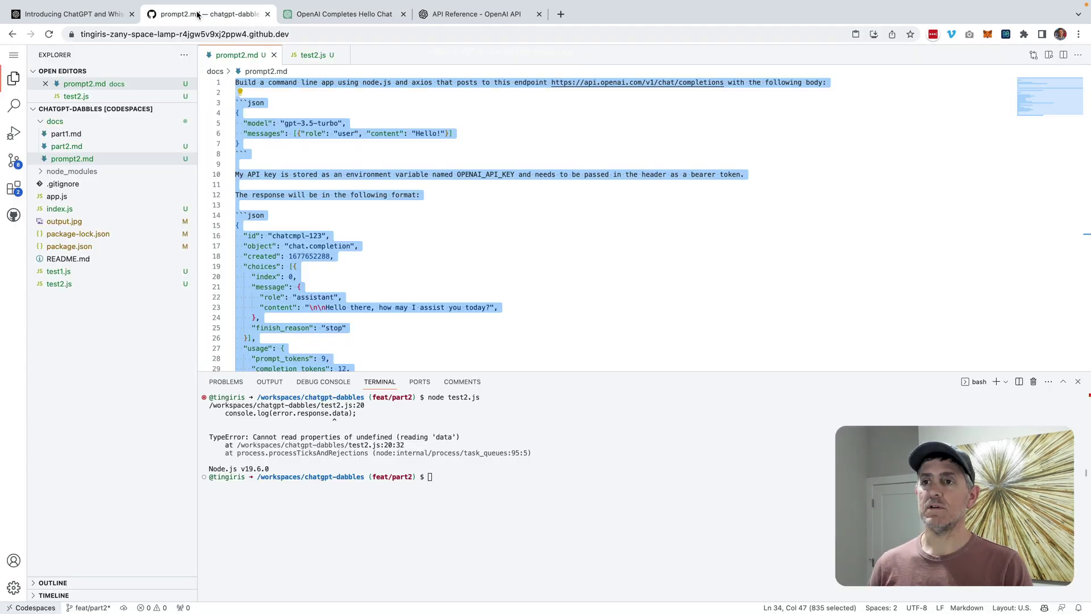
click(312, 55)
click(339, 121)
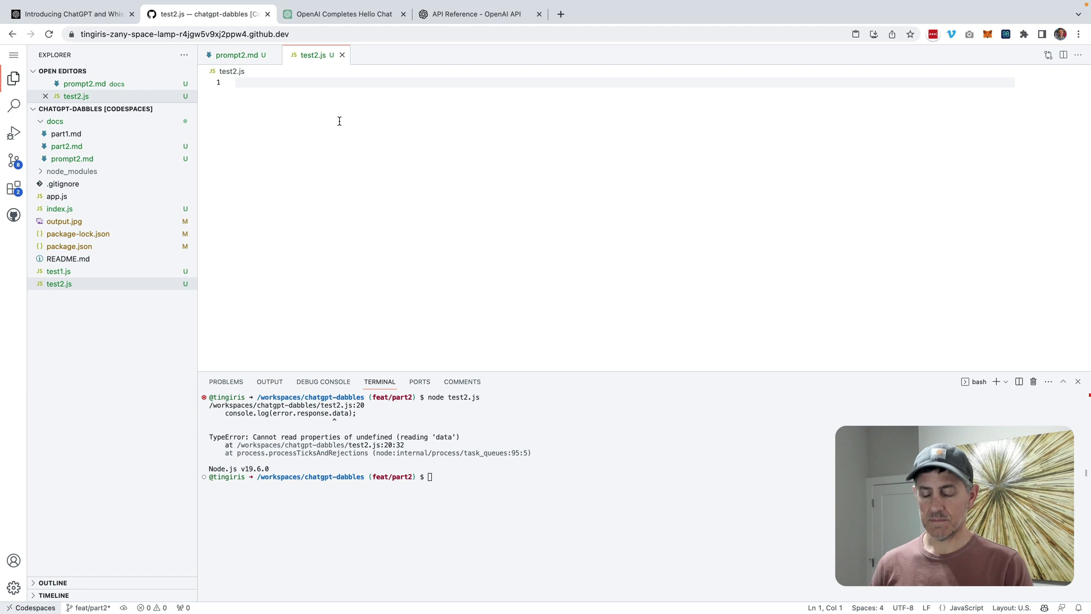
key(ctrl+v)
scroll(454, 196, up, 2)
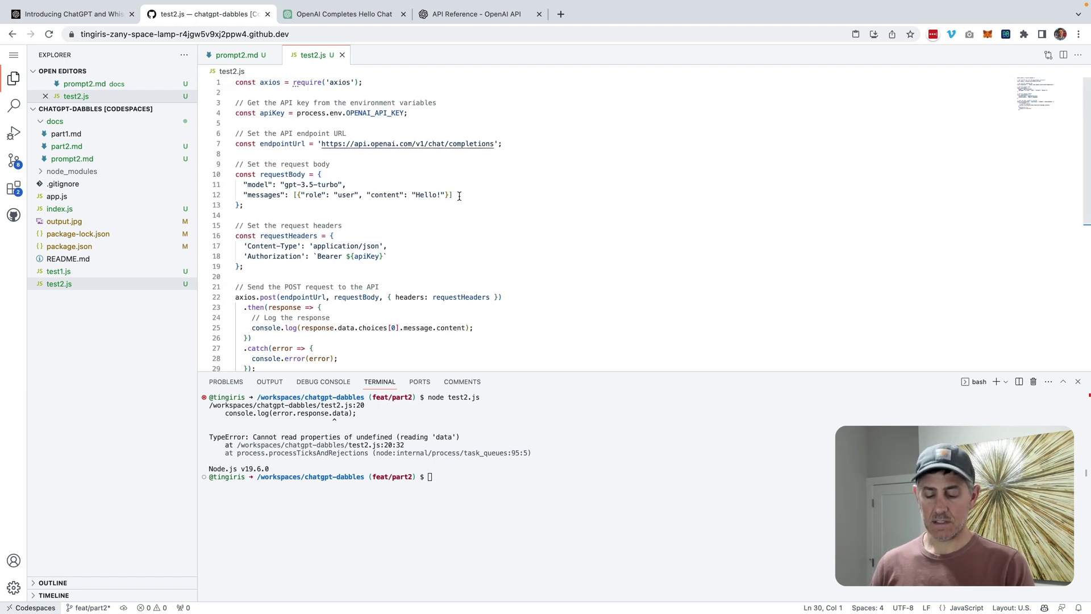
click(467, 480)
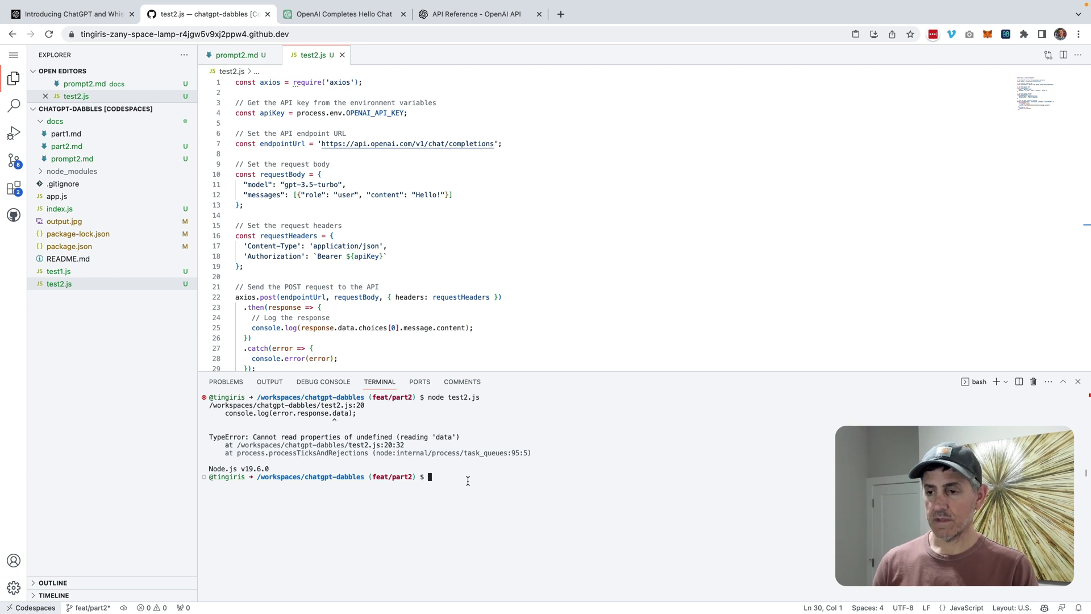
text(node test2.js)
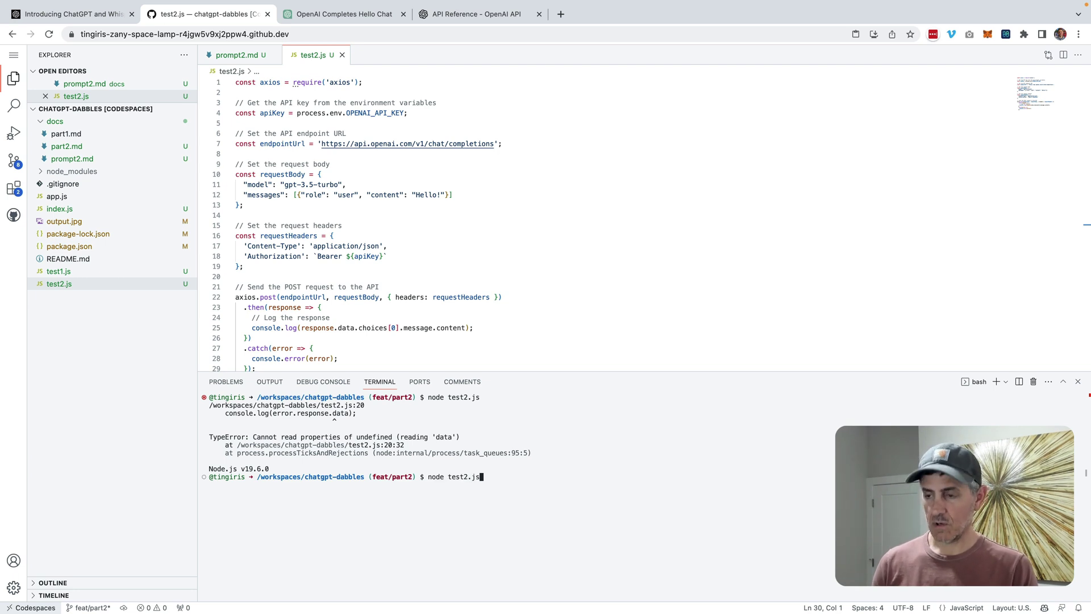
key(Return)
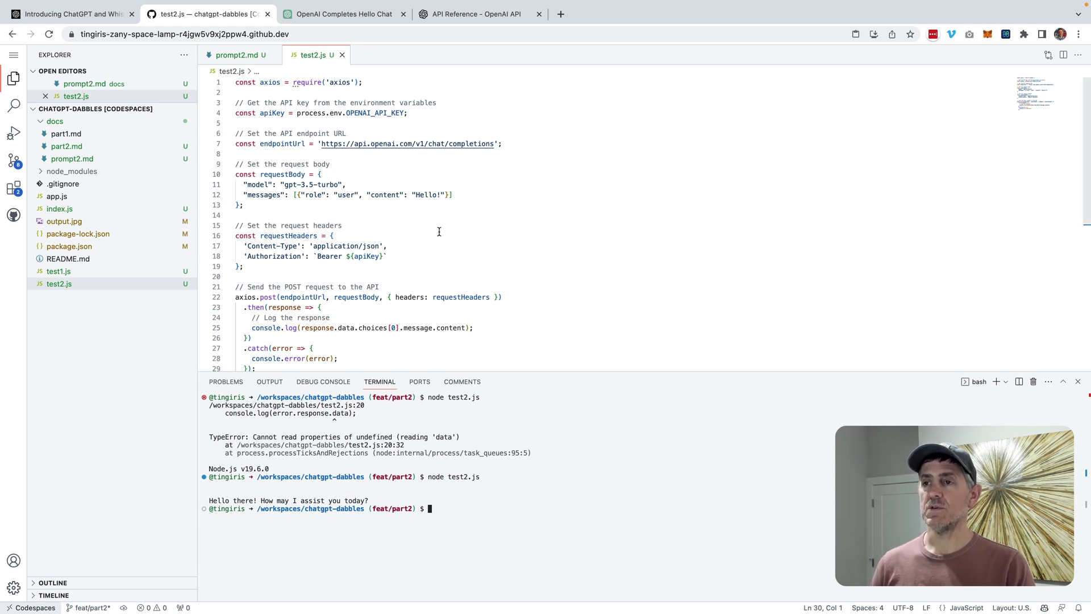
- Replace the 'Hello!' message on line 12 with 'show me how to make a simpl node.js cli app'
drag(416, 195, 439, 196)
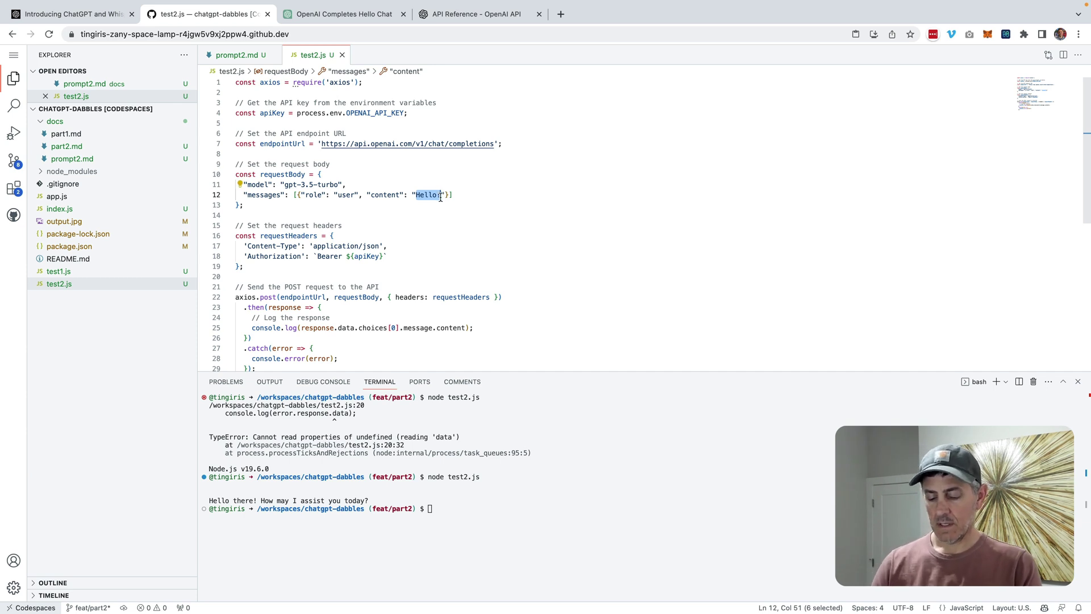
text(s)
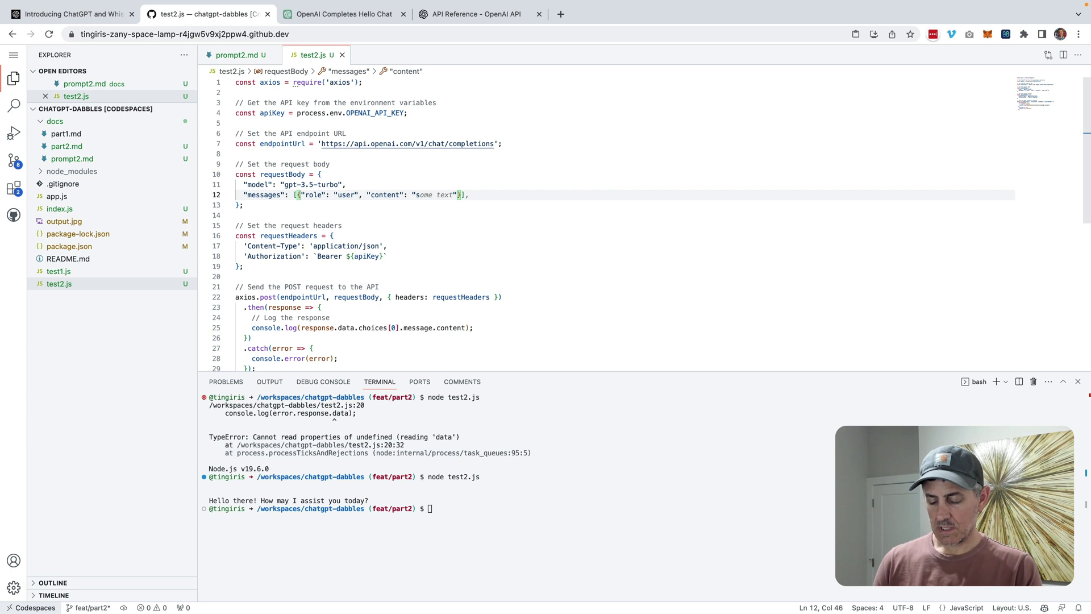
text(how me how to mak)
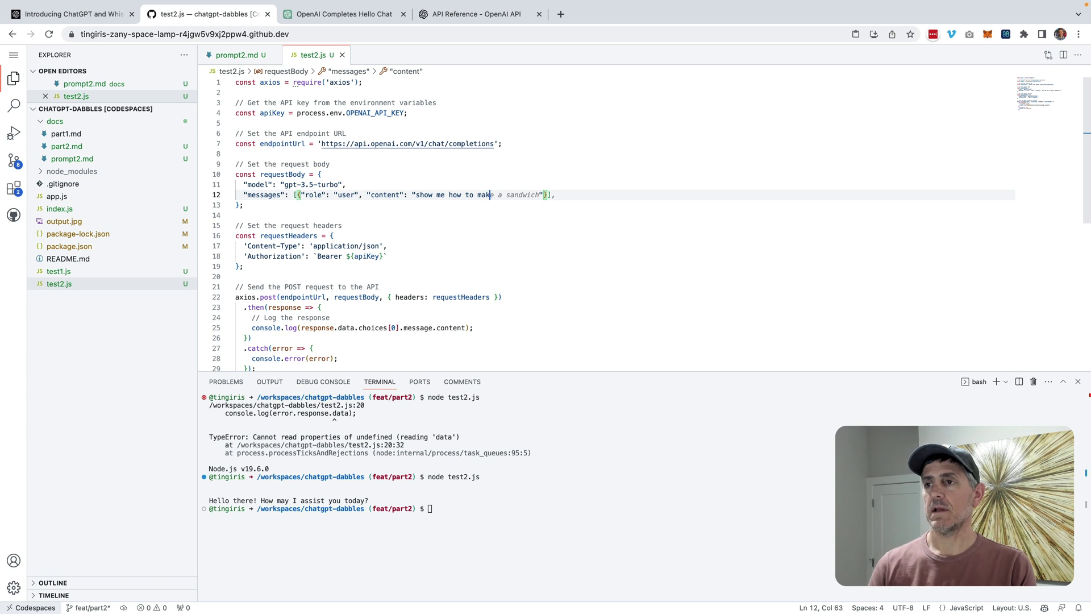
text(e a siempl )
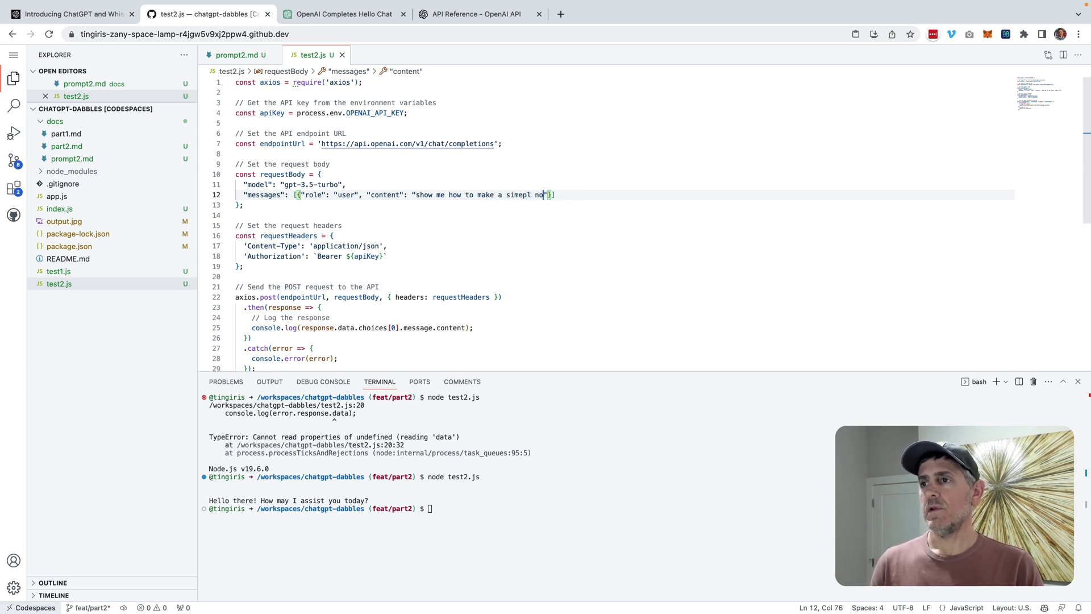
text(node.js cli)
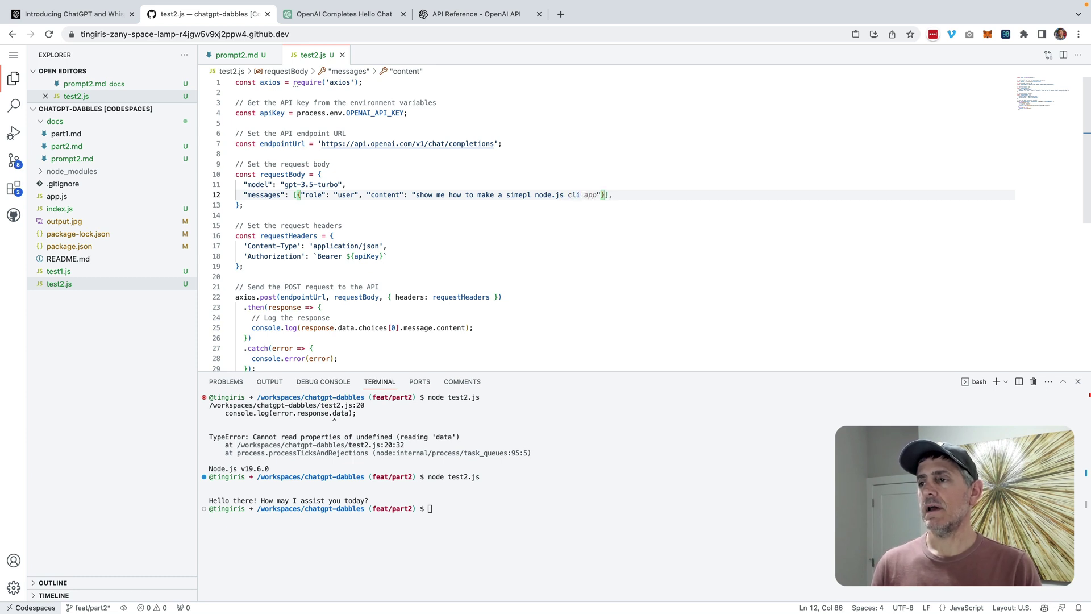
key(Tab)
key(End)
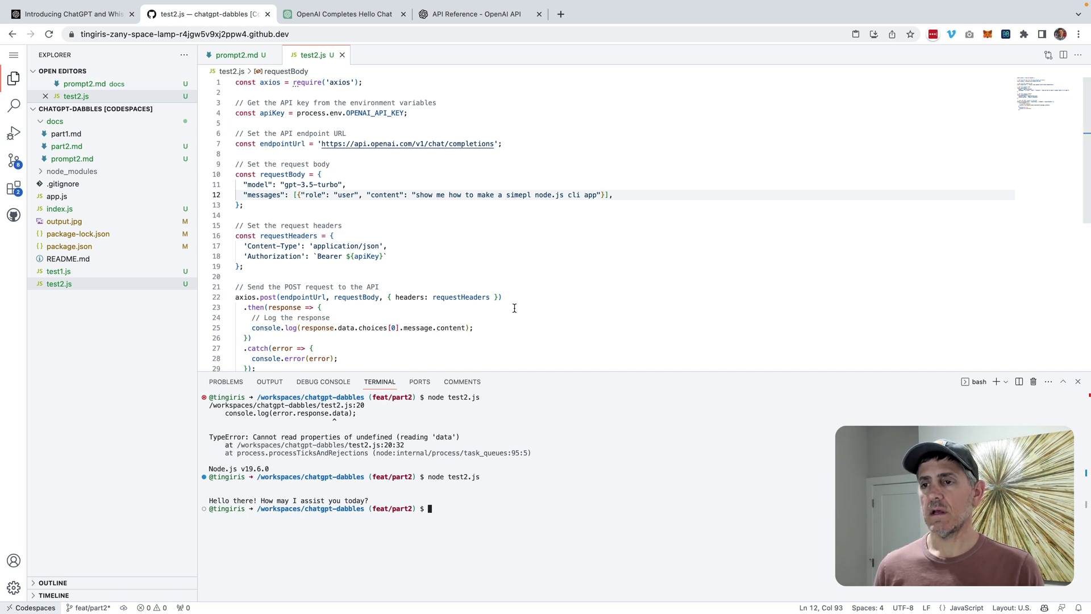
scroll(515, 308, down, 3)
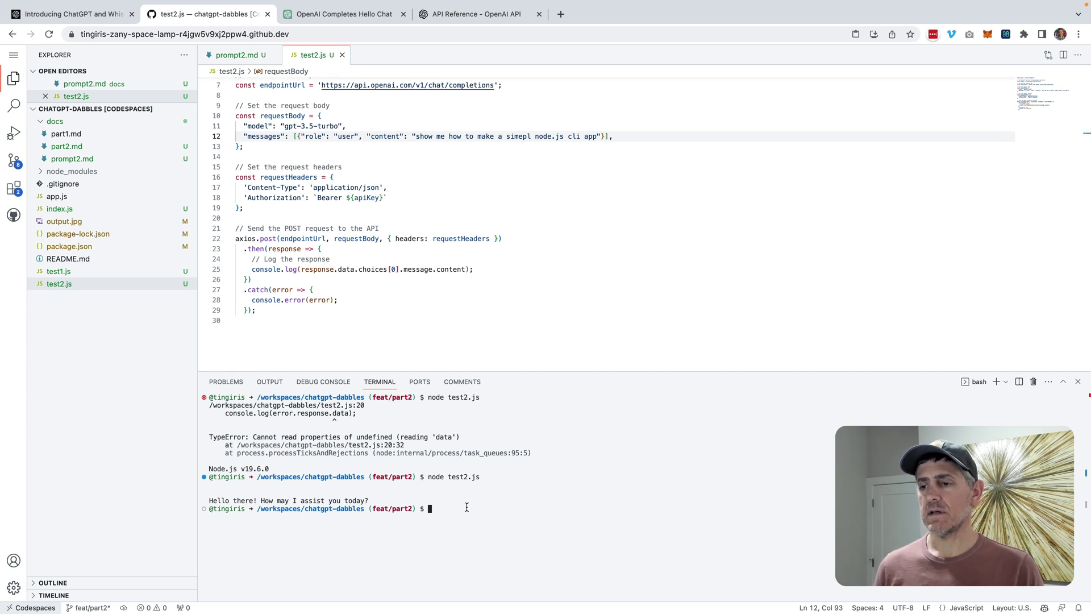
text(node test2.js)
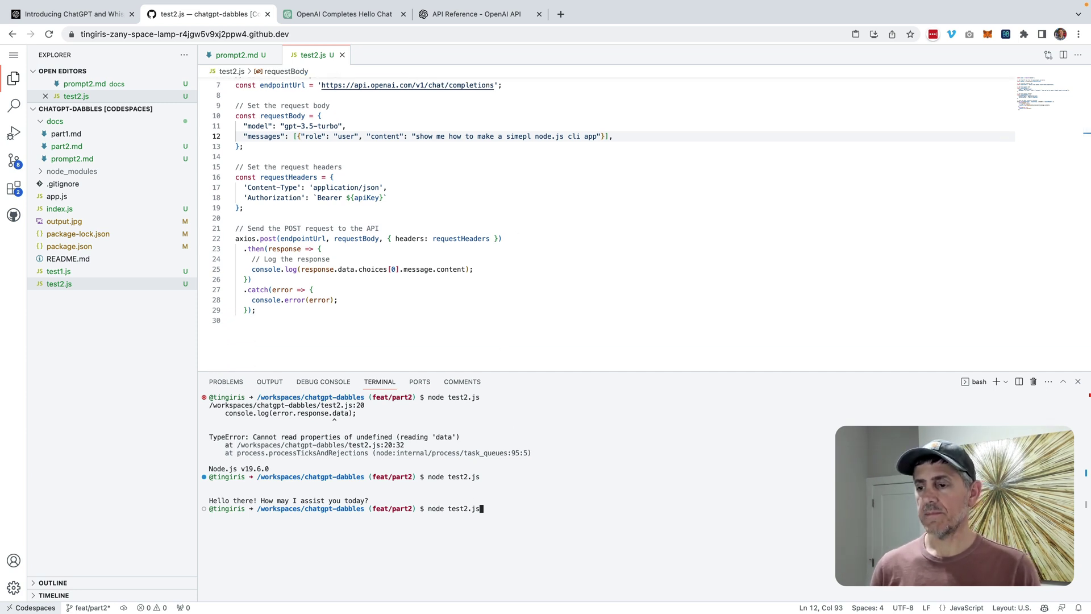
- Rerun node test2.js and select ChatGPT's printed guide in the terminal
key(Return)
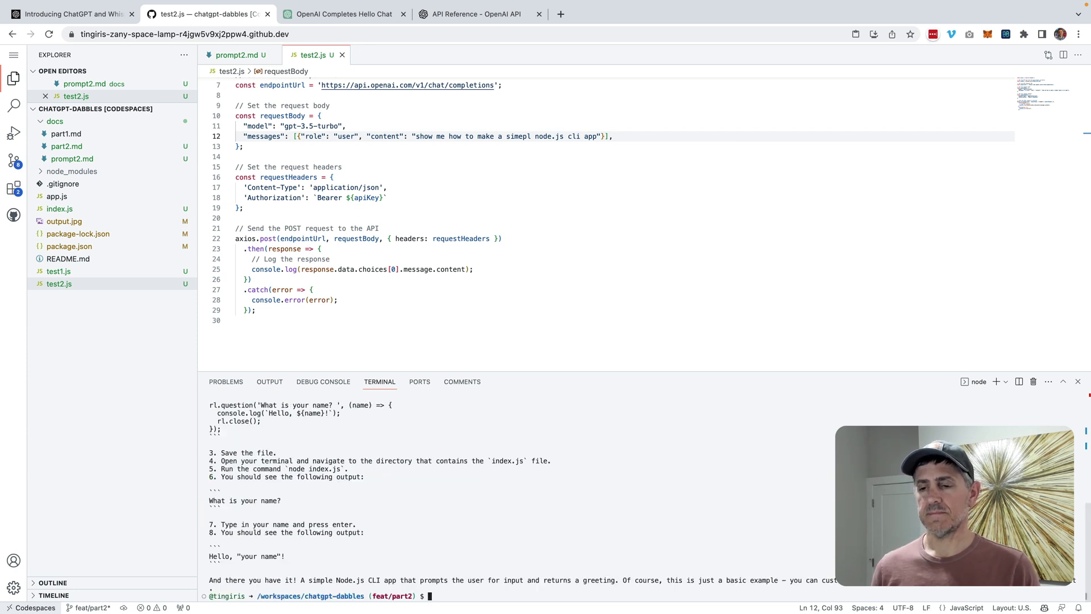
scroll(435, 509, up, 3)
scroll(435, 509, up, 3)
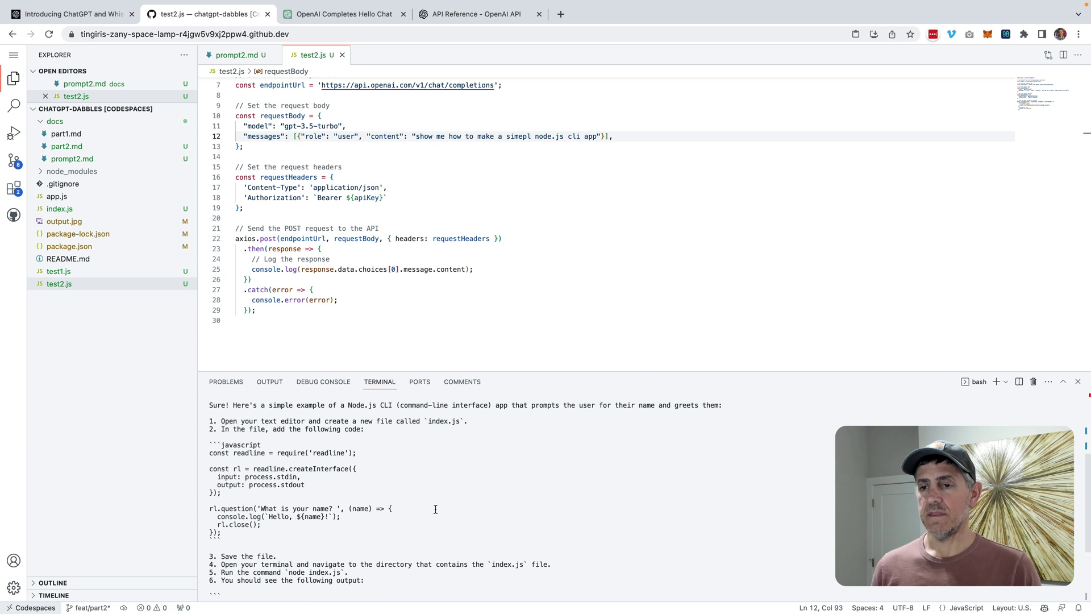
scroll(435, 510, up, 2)
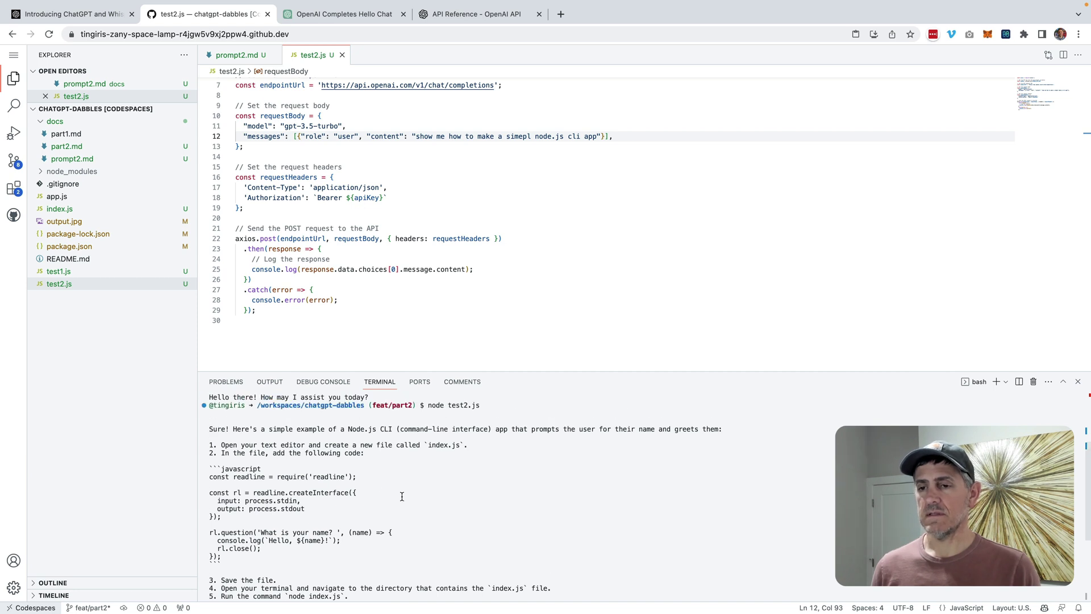
scroll(335, 463, down, 1)
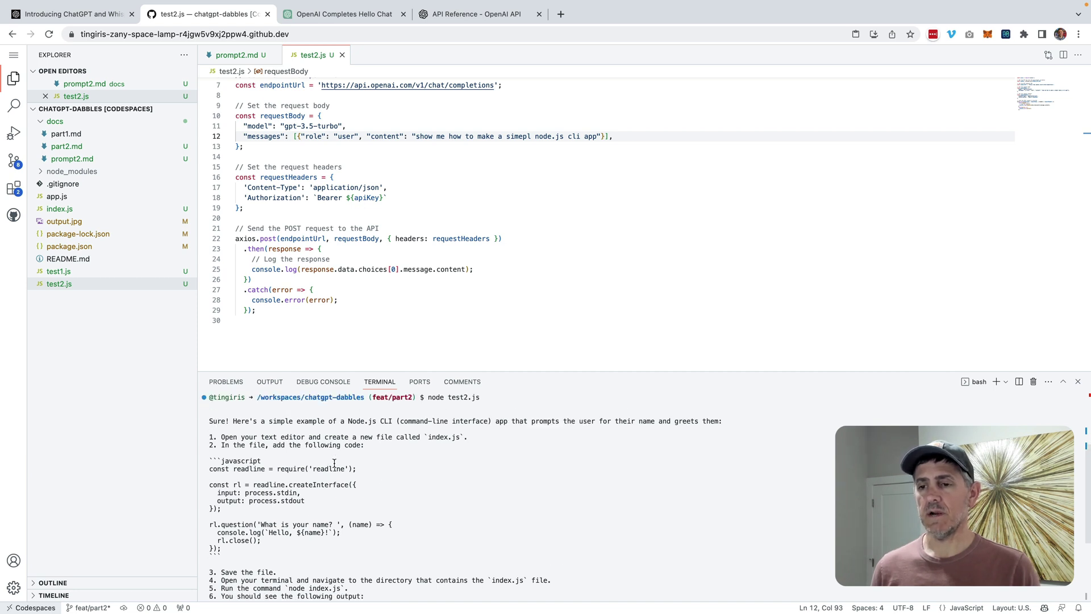
scroll(334, 463, up, 2)
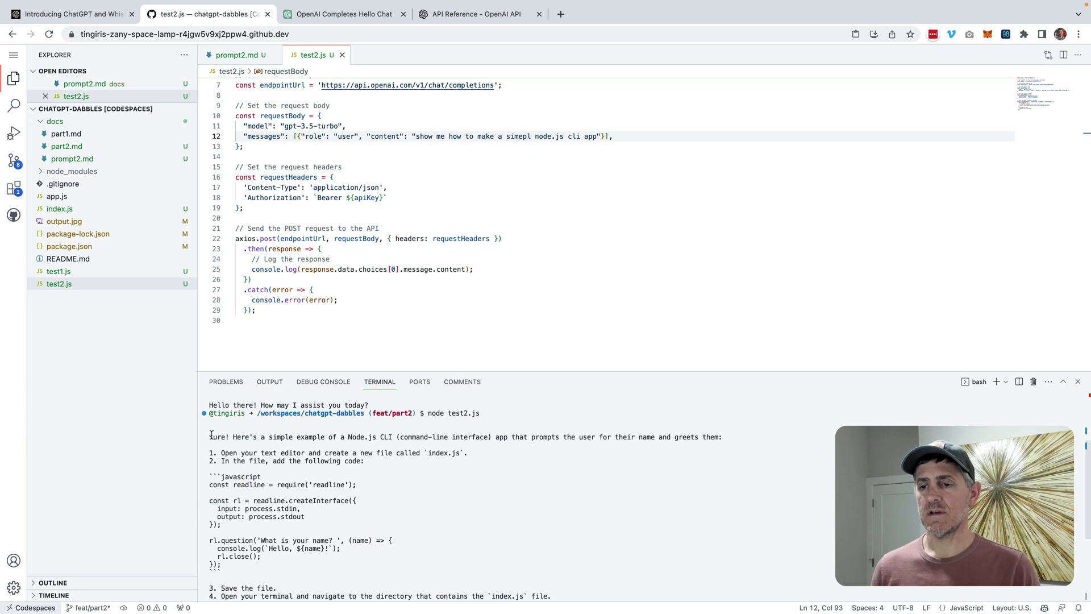
mouse_move(210, 436)
mouse_down()
mouse_move(205, 606)
mouse_move(209, 592)
mouse_up()
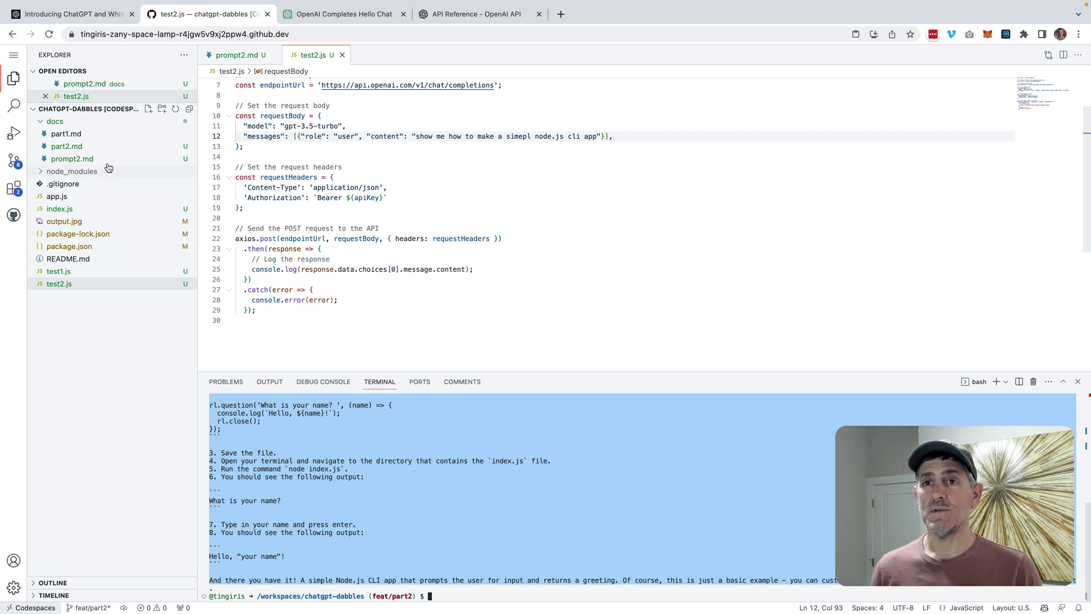
- Create test2.md and paste ChatGPT's guide for a greeting CLI app into it
click(148, 108)
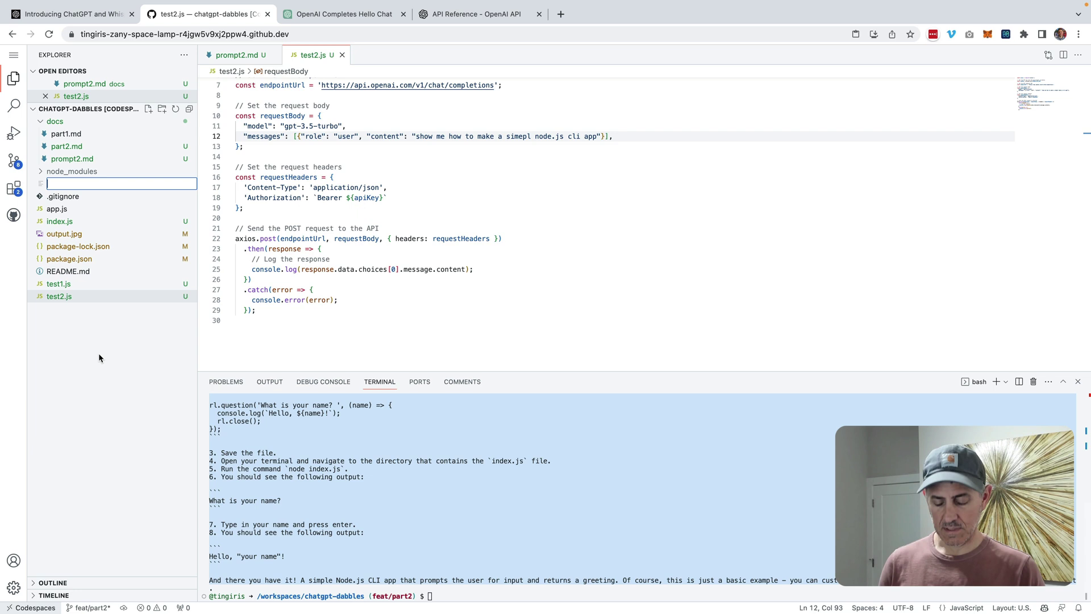
text(test)
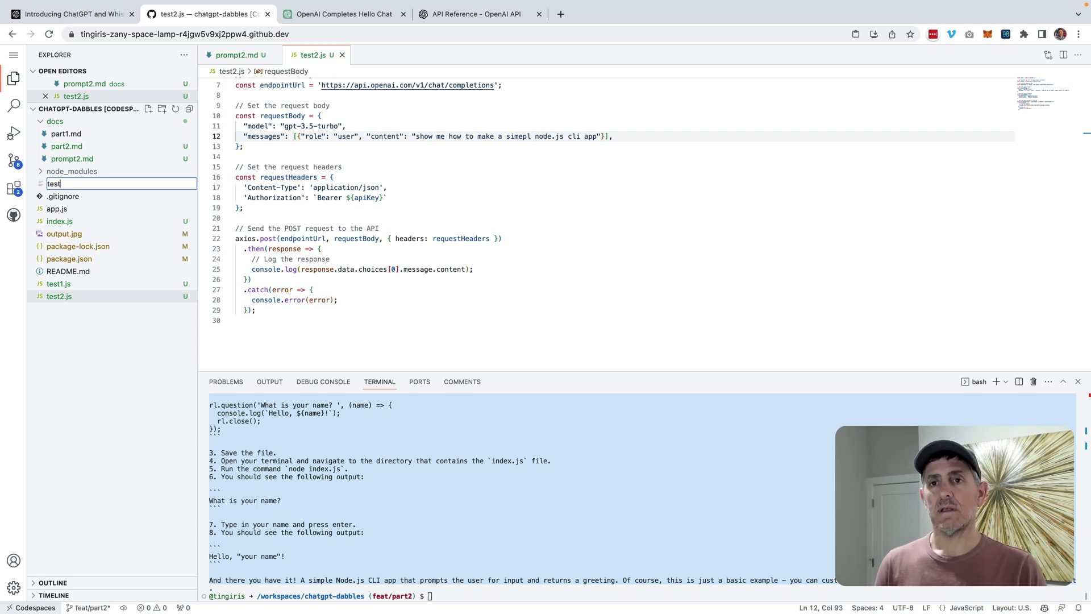
text(2.md)
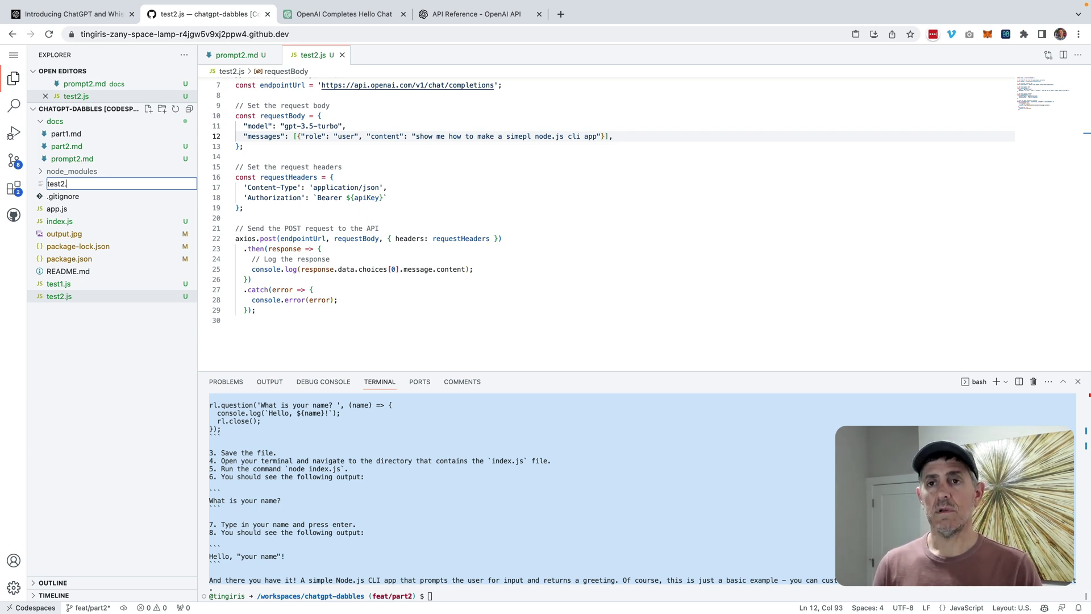
key(Return)
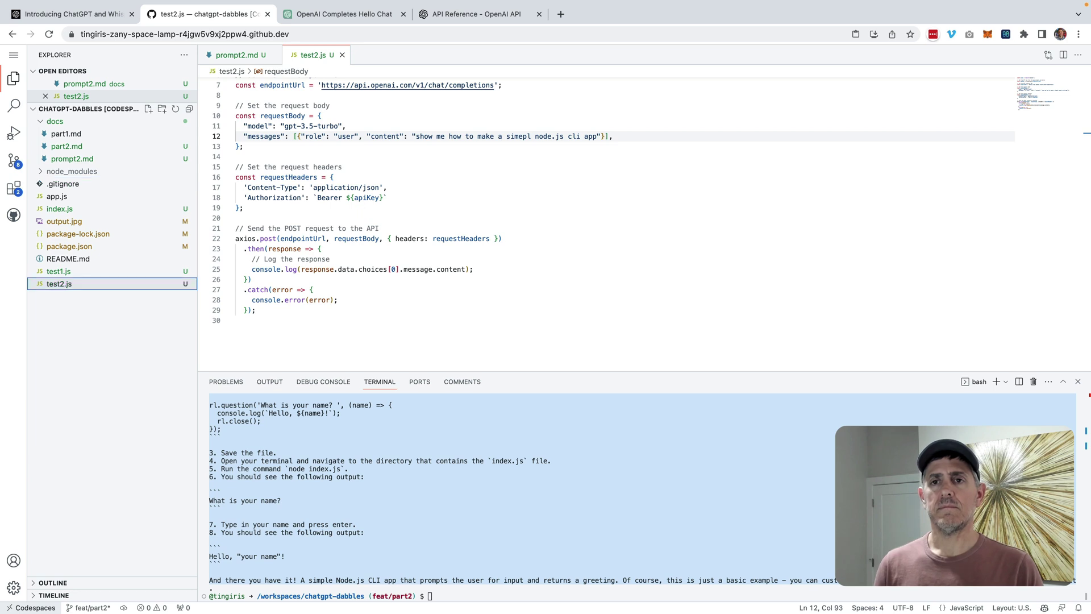
click(375, 260)
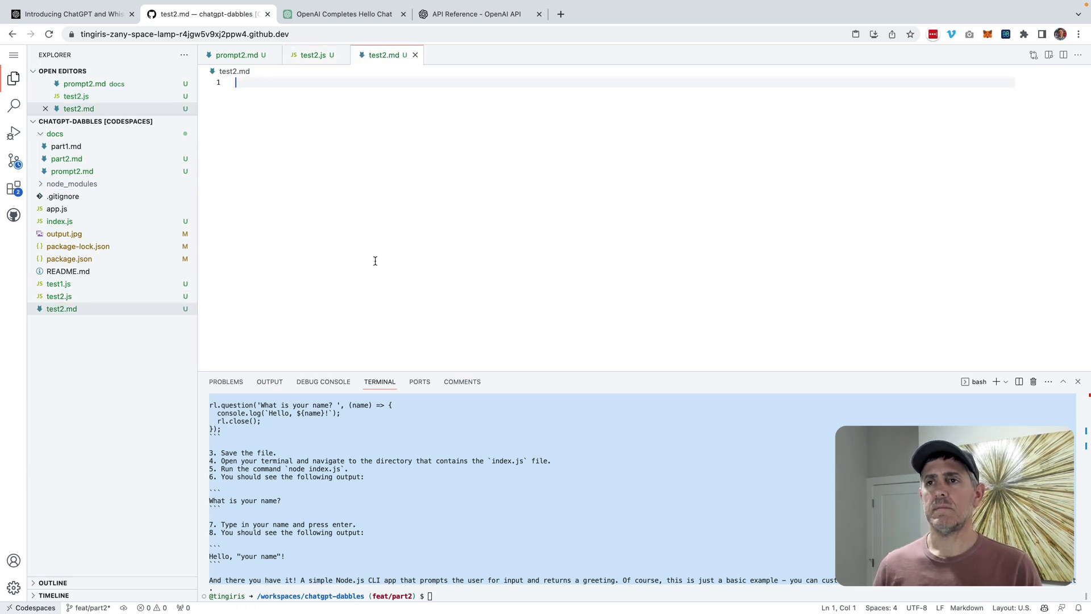
key(ctrl+v)
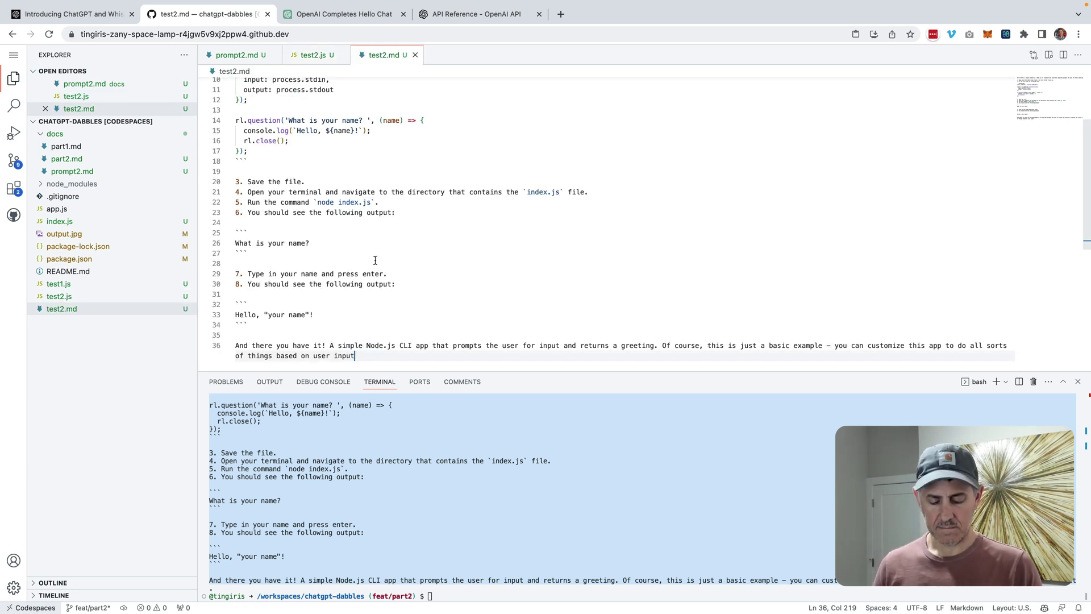
- Open the Markdown preview of test2.md from its Explorer context menu
right_click(93, 315)
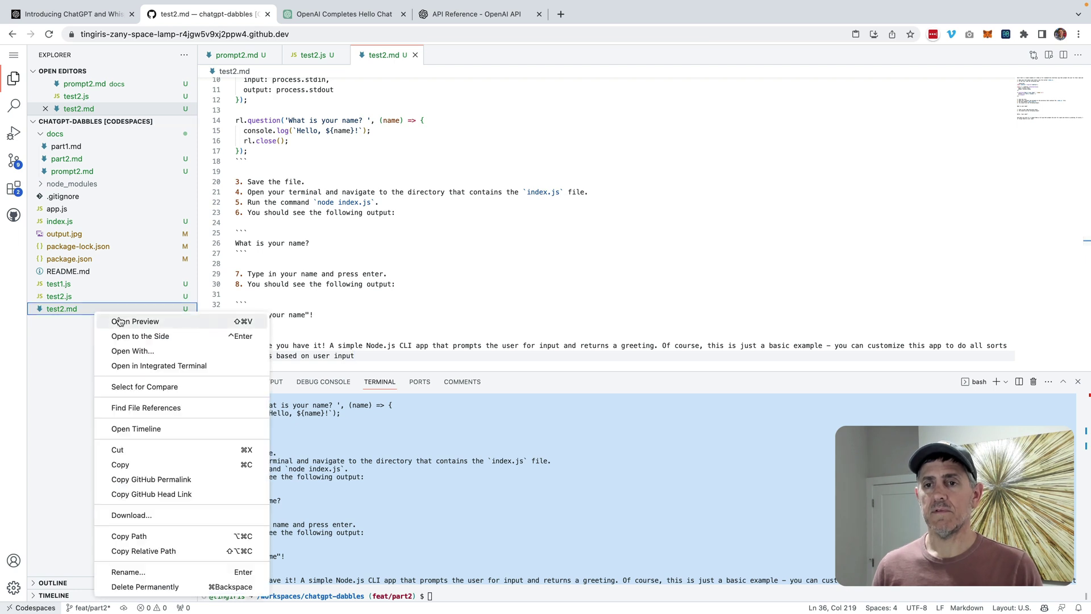
click(127, 318)
scroll(520, 262, up, 3)
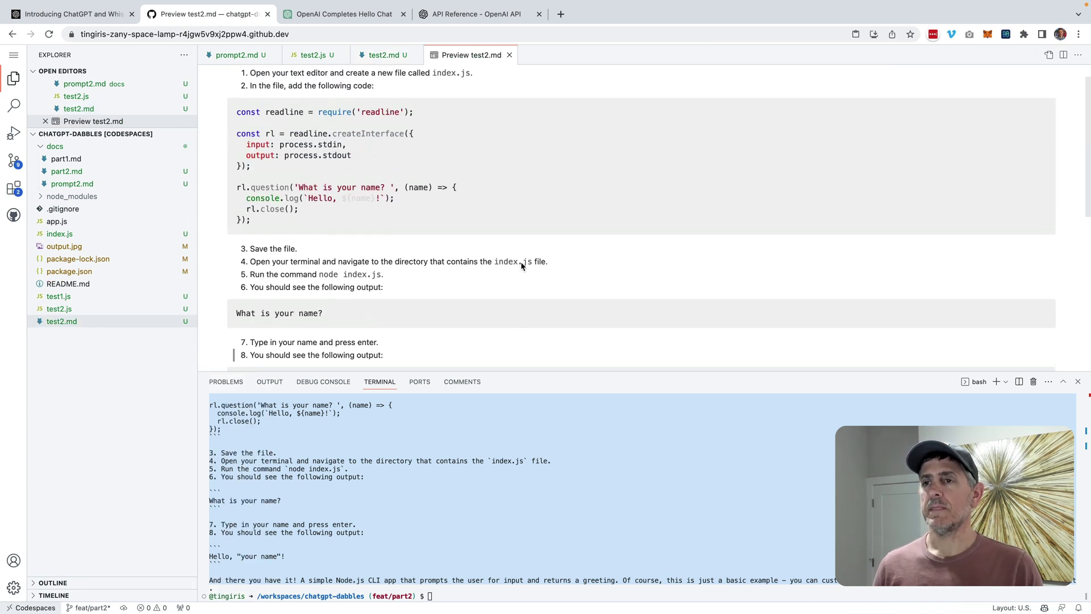
scroll(521, 262, down, 5)
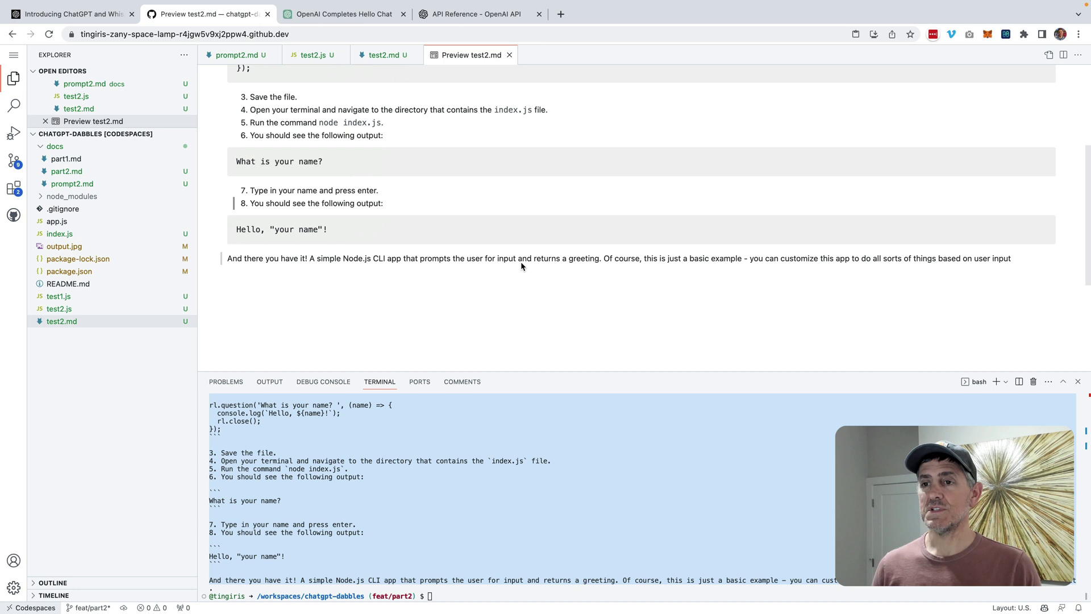
scroll(521, 262, down, 3)
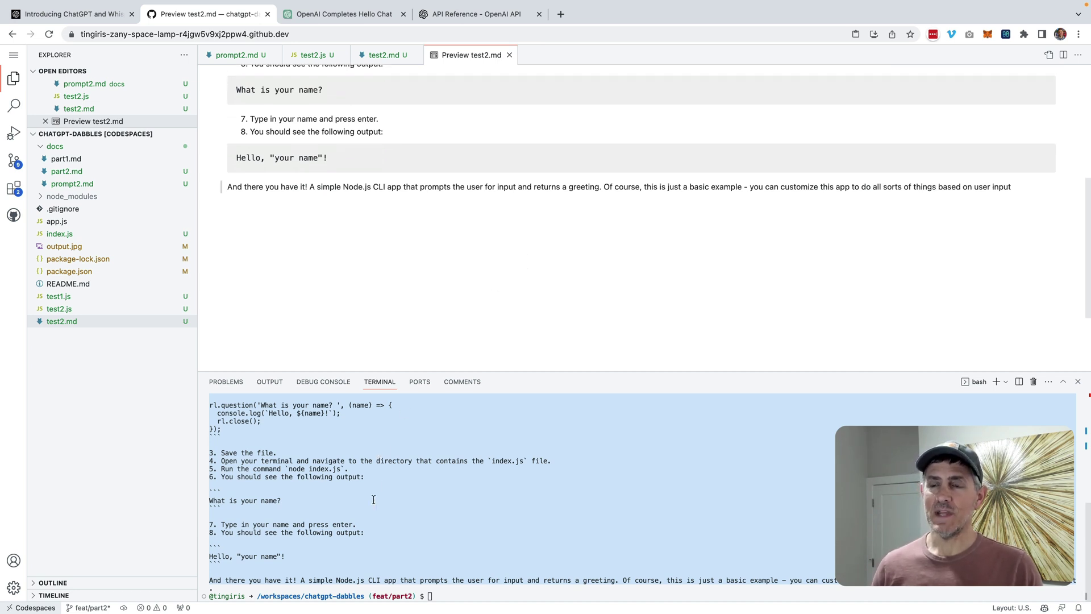
scroll(373, 499, up, 3)
scroll(372, 500, up, 3)
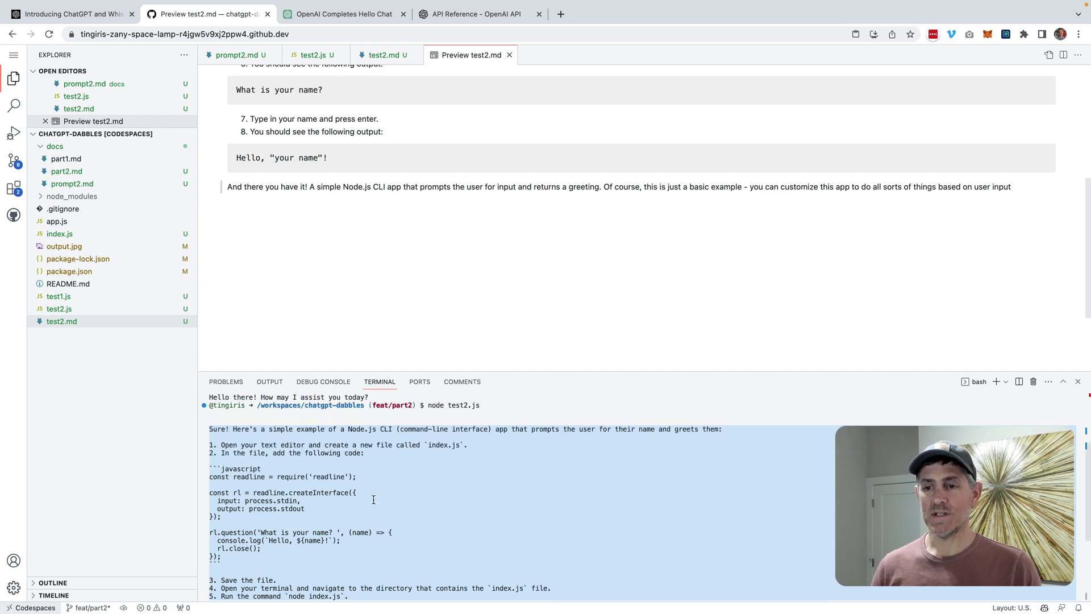
scroll(373, 500, up, 3)
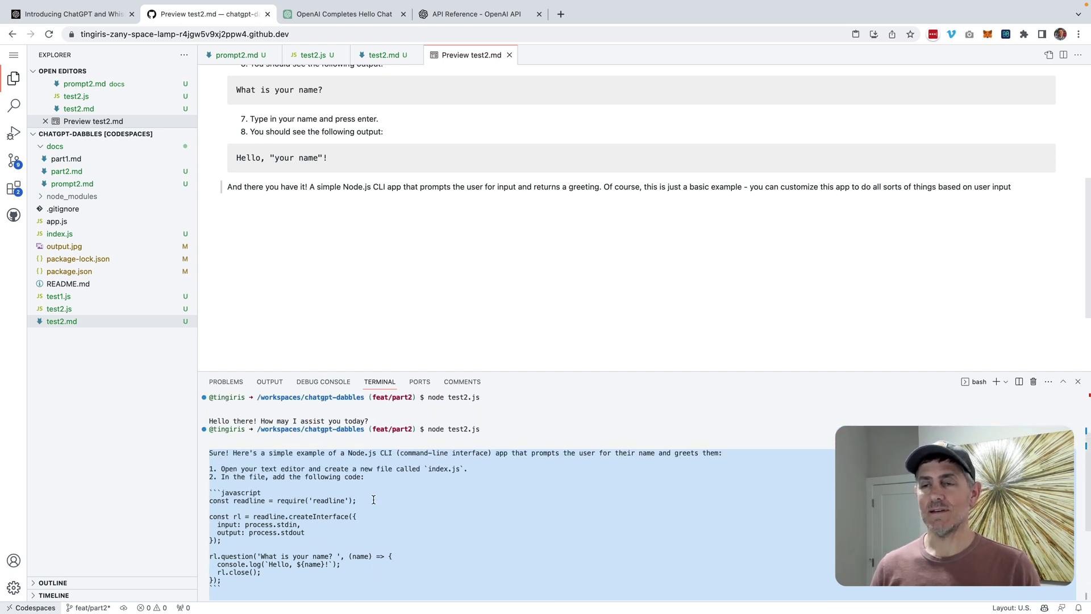